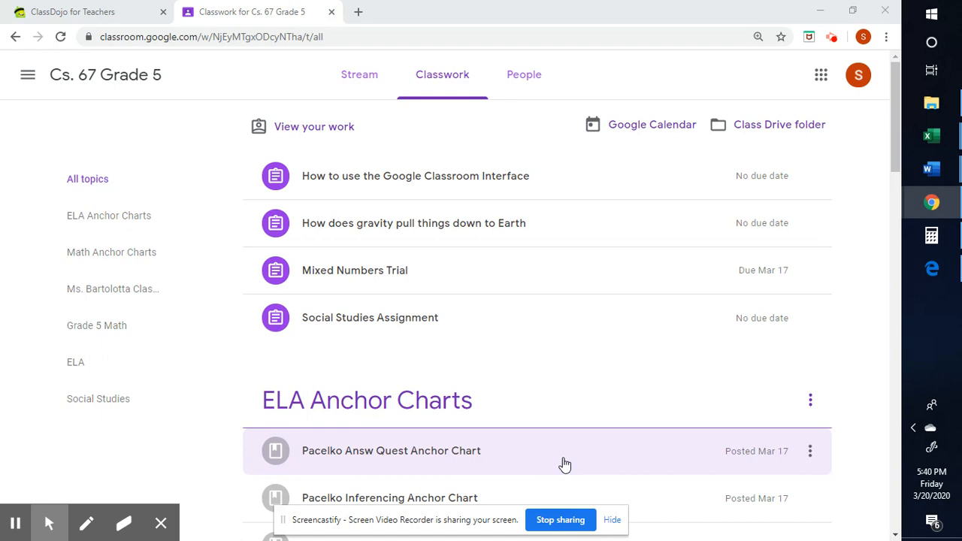
Step: Switch to the Expanded Form Using Exponents worksheet in Word and save it to Documents as a PDF named Sample Test 1
{"action": "mouse_move", "coordinate": [945, 174]}
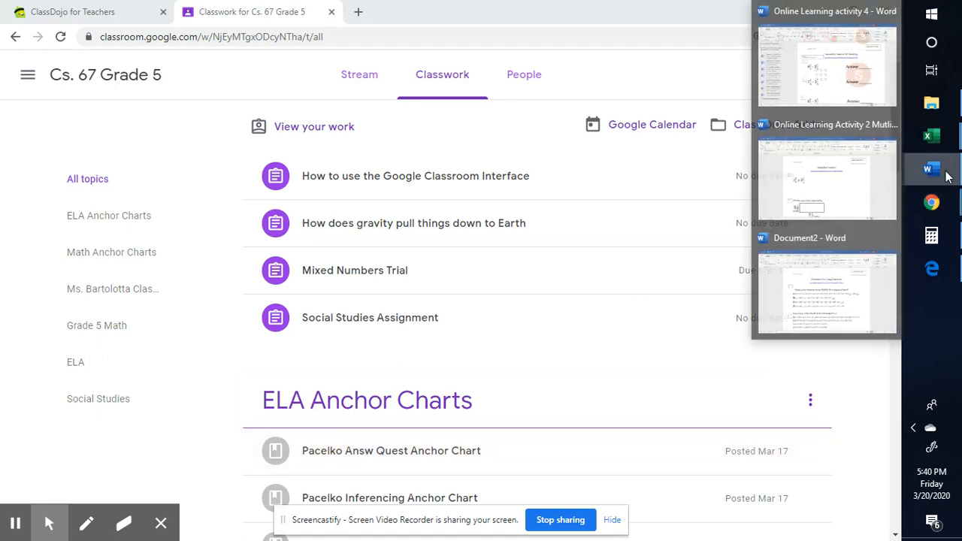
{"action": "left_click", "coordinate": [881, 256]}
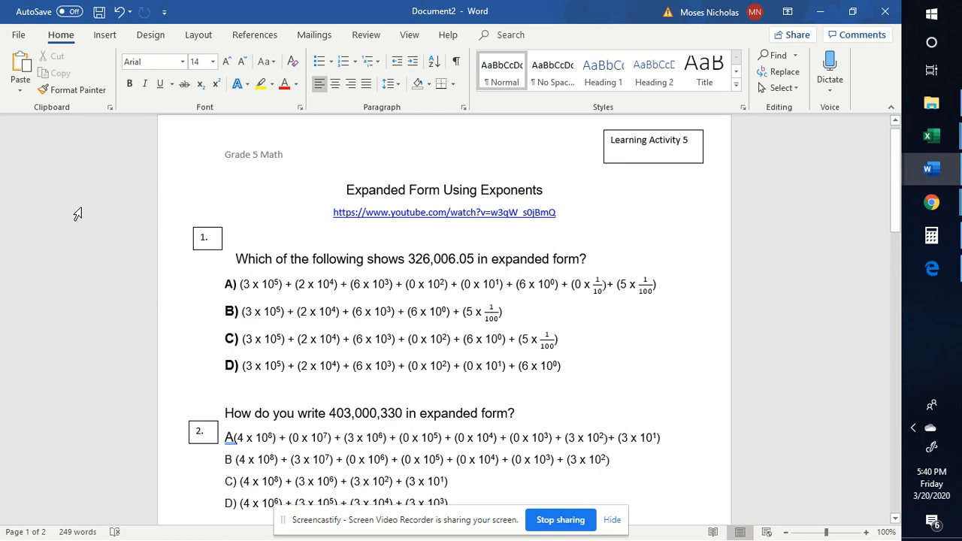
{"action": "left_click", "coordinate": [18, 36]}
{"action": "left_click", "coordinate": [66, 218]}
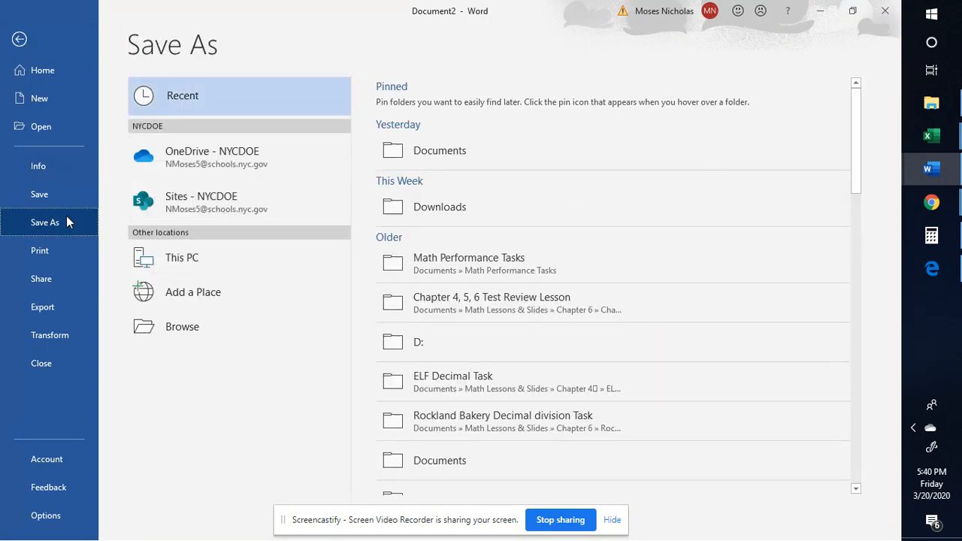
{"action": "double_click", "coordinate": [199, 269]}
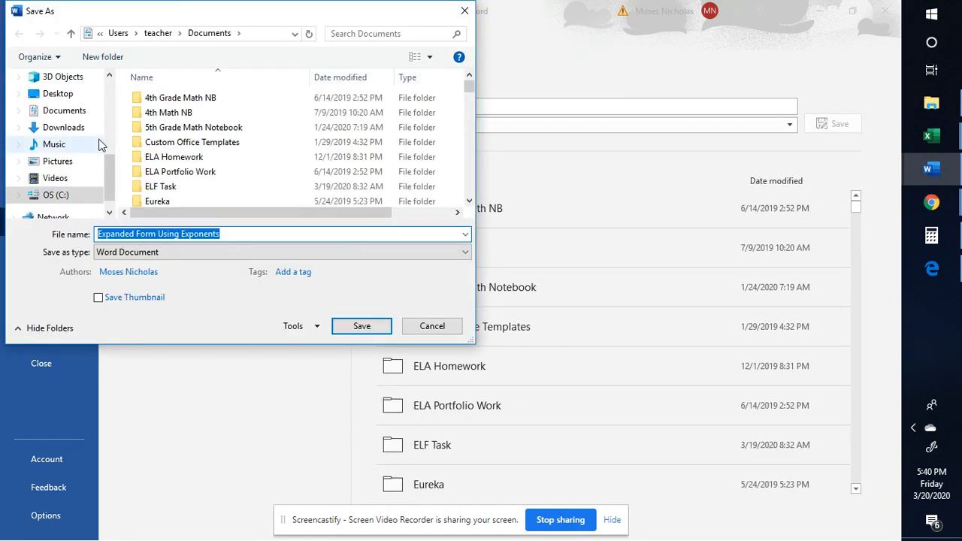
{"action": "left_click", "coordinate": [69, 112]}
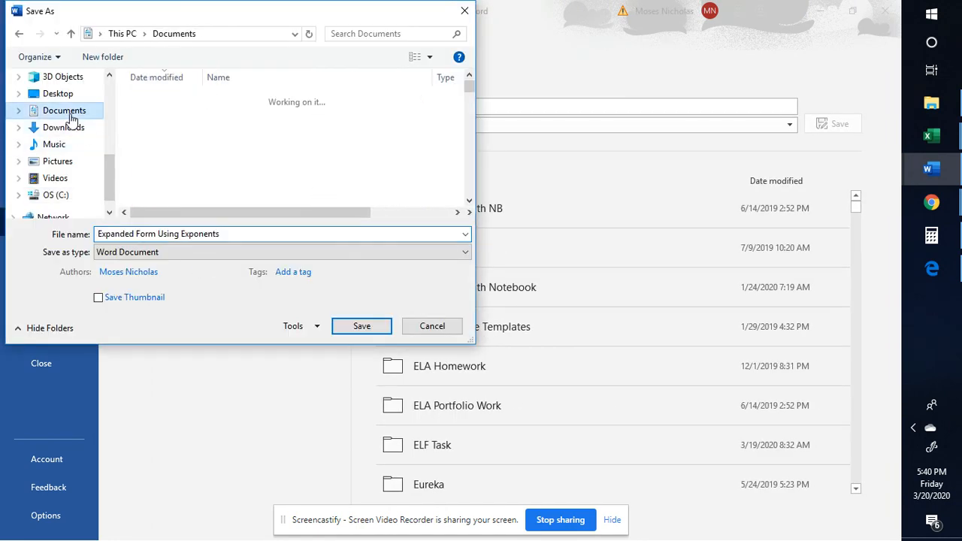
{"action": "left_click", "coordinate": [424, 252]}
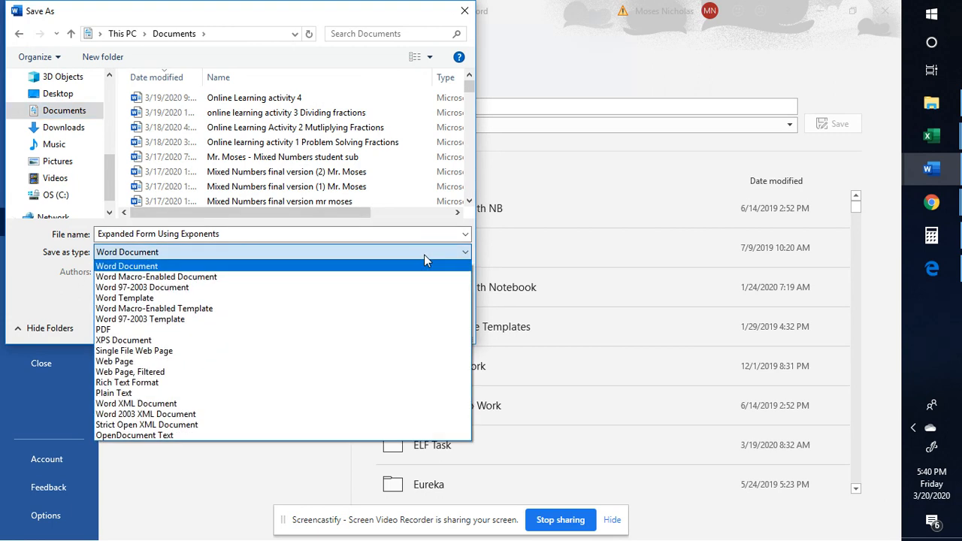
{"action": "left_click", "coordinate": [125, 330]}
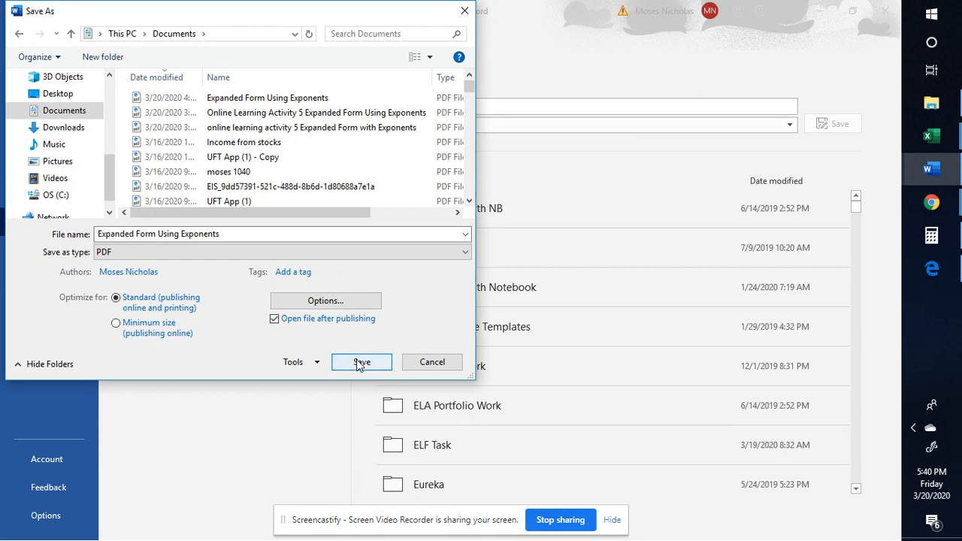
{"action": "left_click_drag", "start_coordinate": [224, 236], "coordinate": [95, 254]}
{"action": "type", "text": "Sample Test 1"}
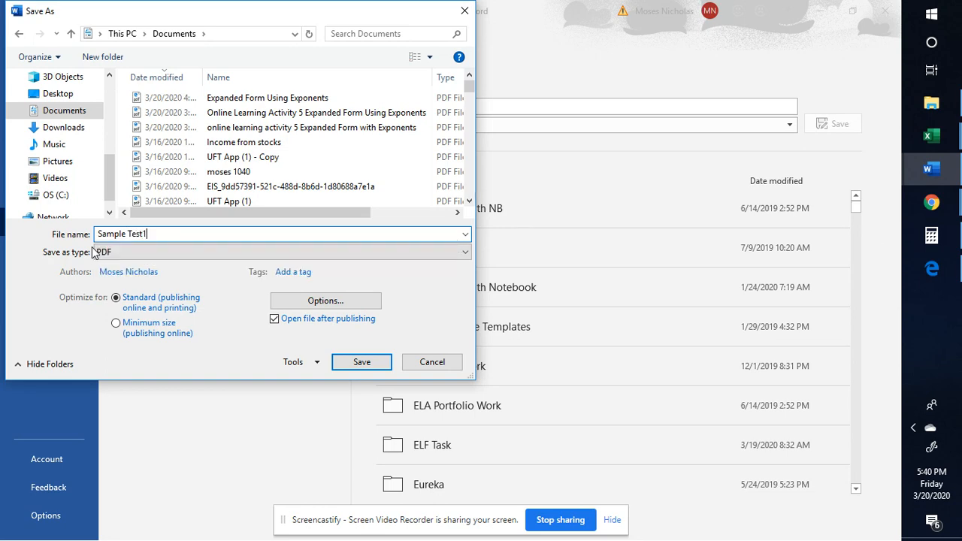
{"action": "left_click", "coordinate": [362, 361]}
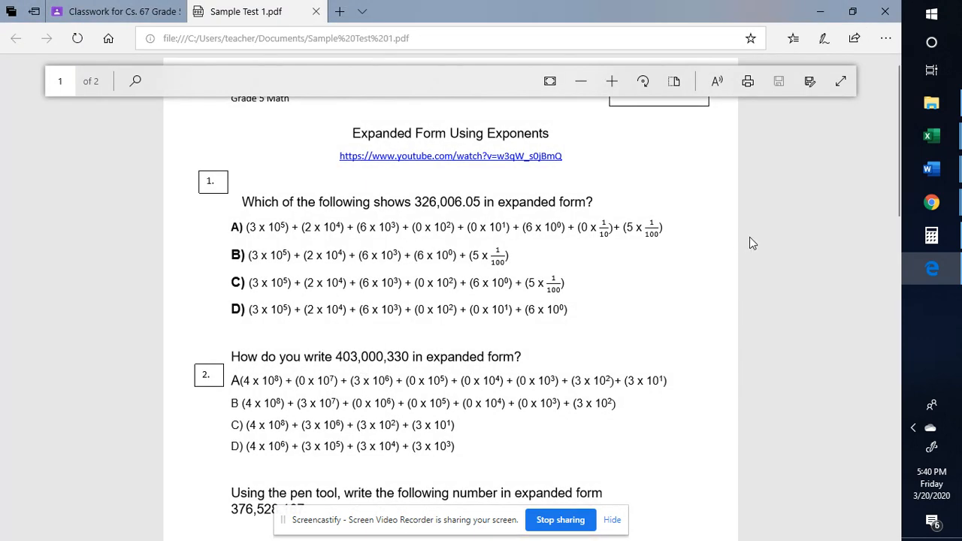
Step: Start a new assignment in the teacher's Cs. 67 Grade 5 classroom in Edge and attach Sample Test 1.pdf from the Documents folder
{"action": "left_click", "coordinate": [79, 15]}
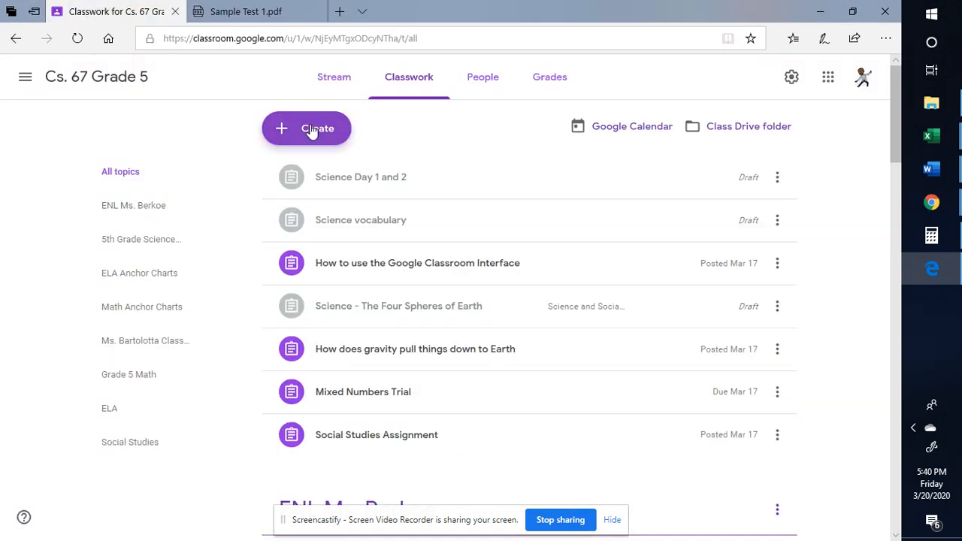
{"action": "left_click", "coordinate": [311, 129]}
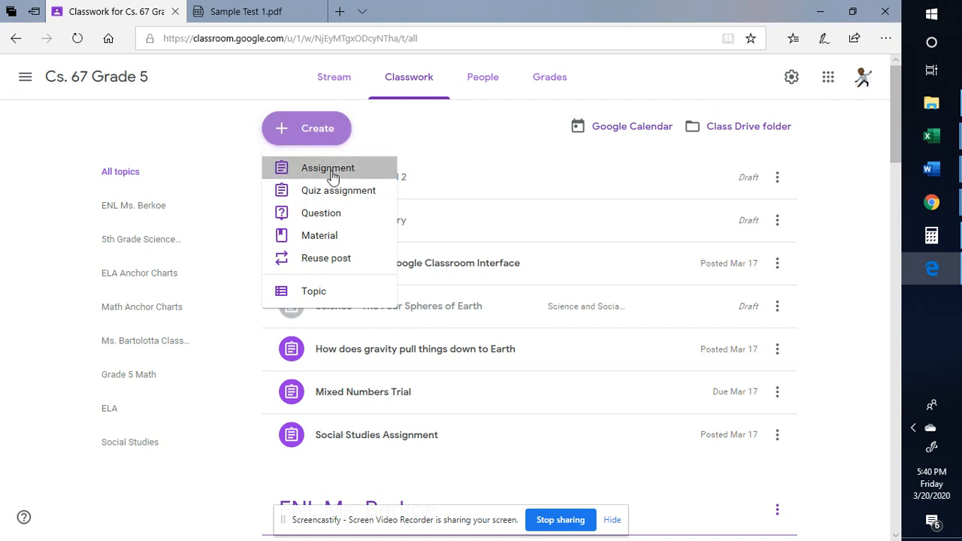
{"action": "left_click", "coordinate": [359, 173]}
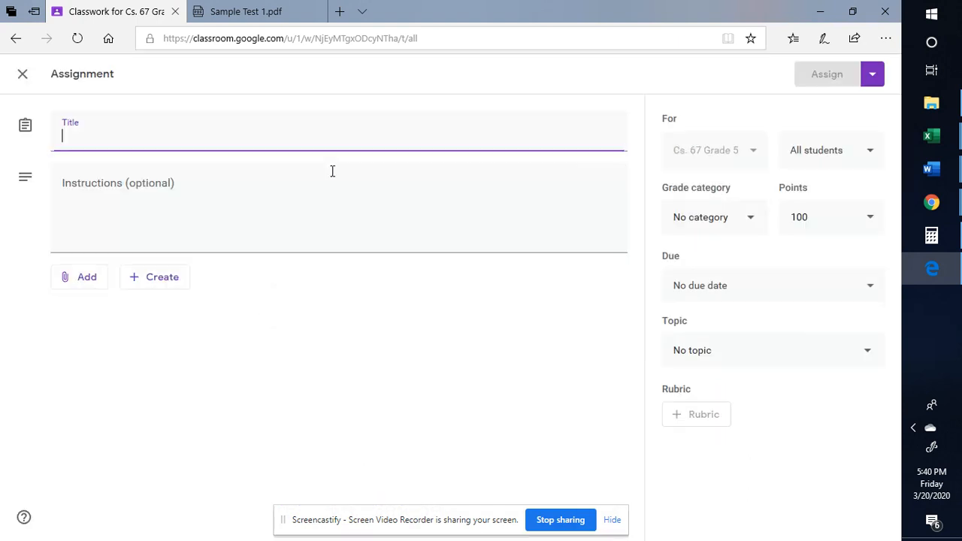
{"action": "left_click", "coordinate": [88, 280]}
{"action": "left_click", "coordinate": [121, 357]}
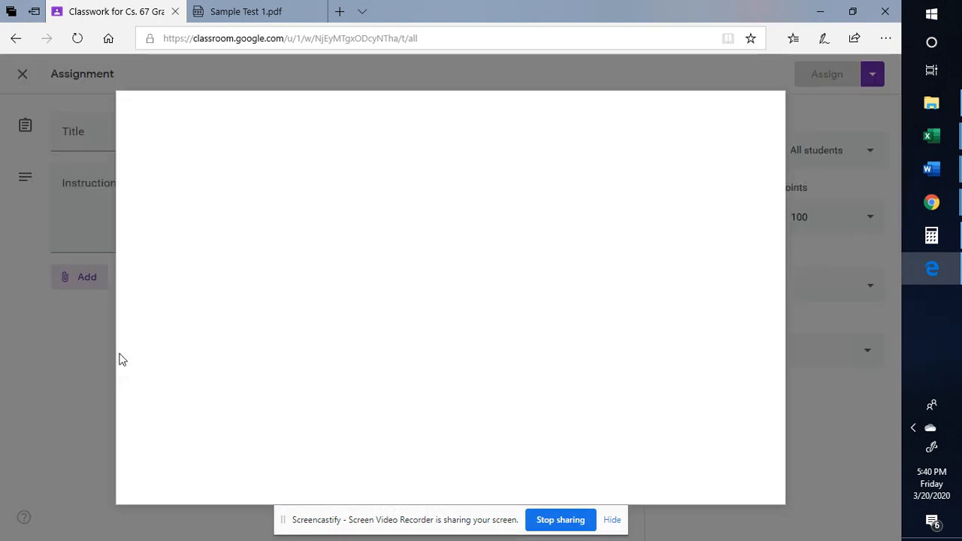
{"action": "left_click", "coordinate": [448, 254]}
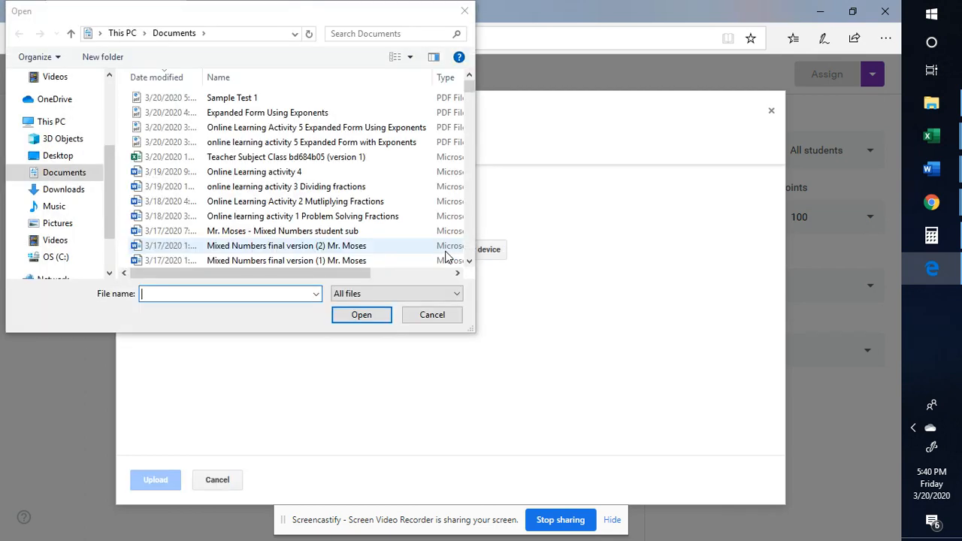
{"action": "double_click", "coordinate": [262, 99]}
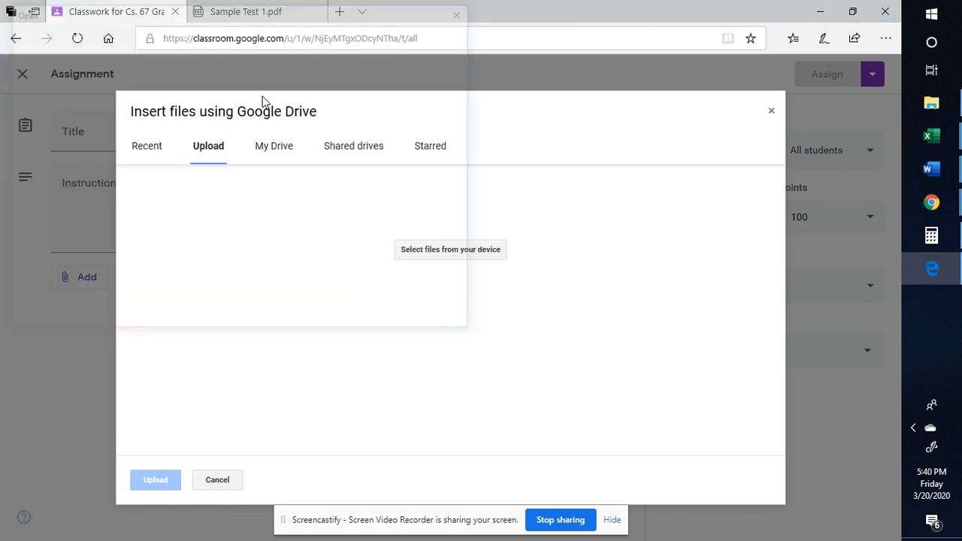
{"action": "left_click", "coordinate": [160, 486]}
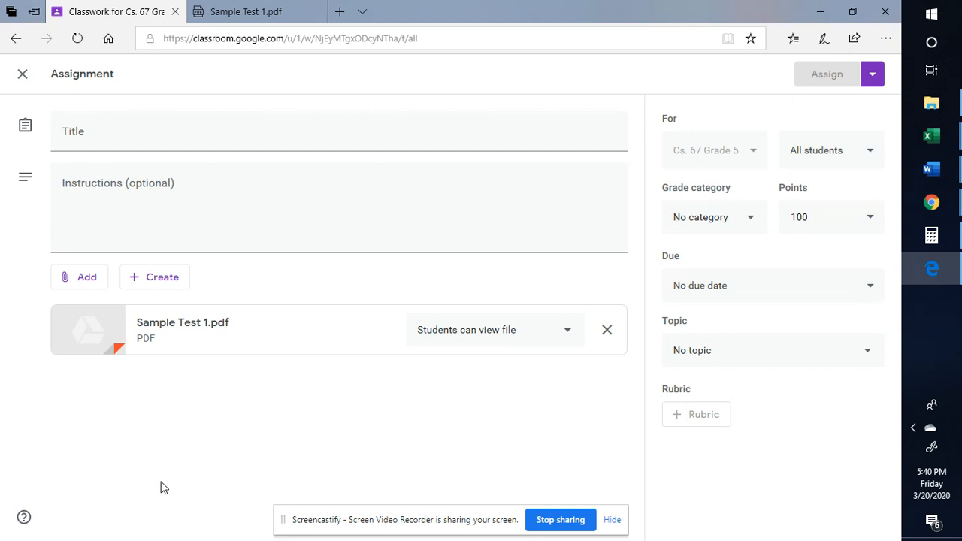
Step: Title the assignment Sample Test 1 and set its due date to Mar 20, 2020
{"action": "left_click", "coordinate": [100, 129]}
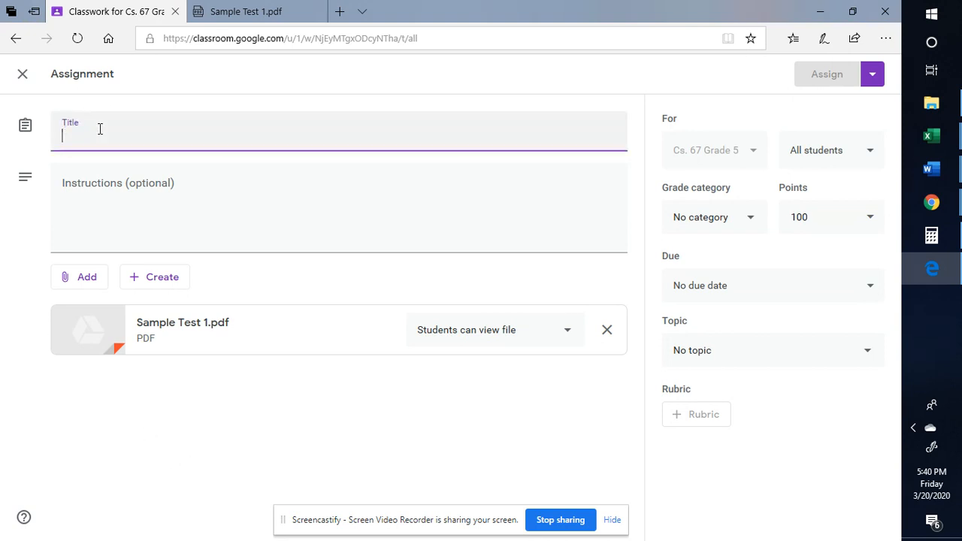
{"action": "type", "text": "Sample Test 1"}
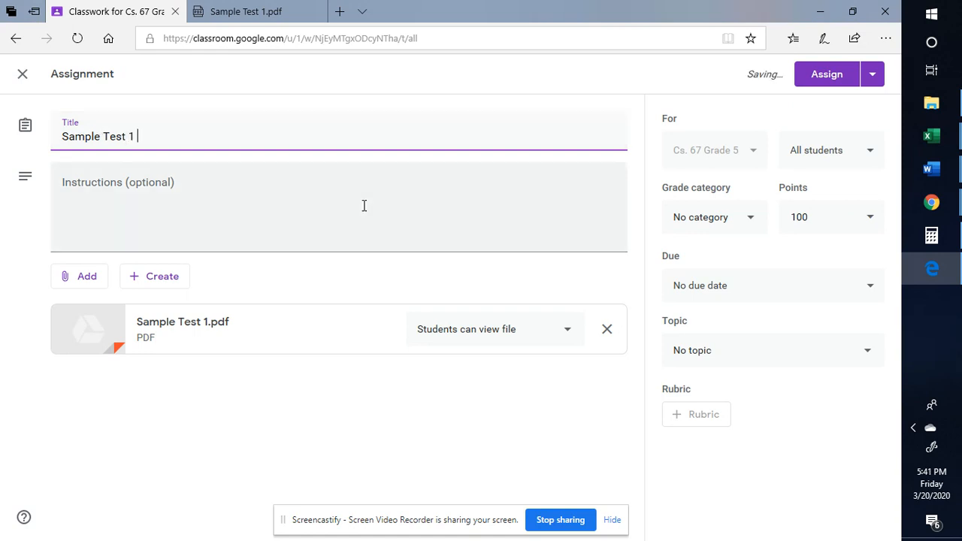
{"action": "left_click", "coordinate": [827, 285]}
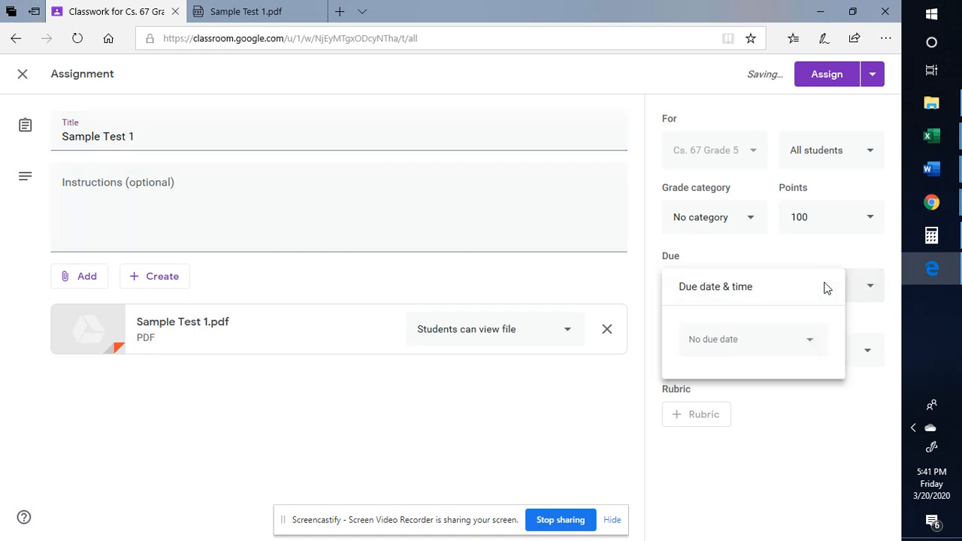
{"action": "left_click", "coordinate": [811, 340]}
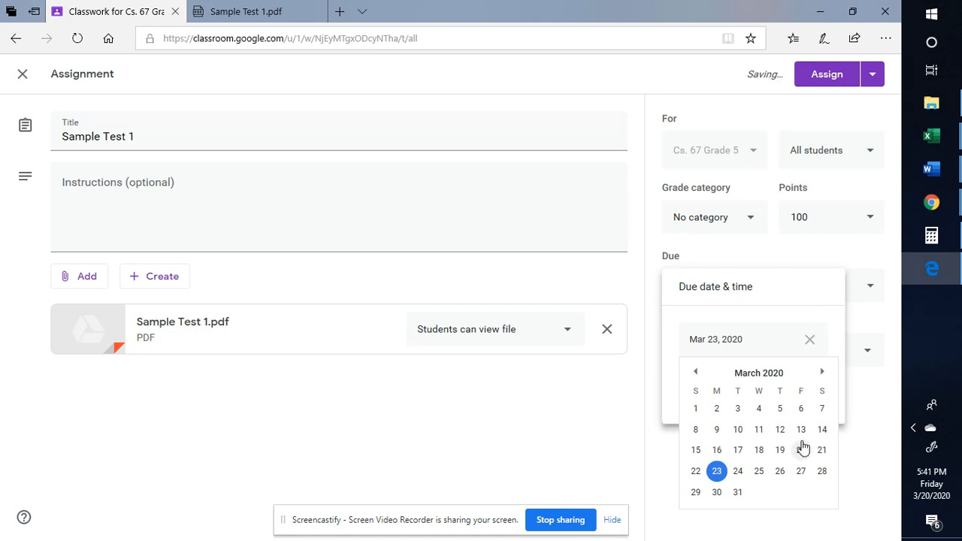
{"action": "left_click", "coordinate": [800, 450]}
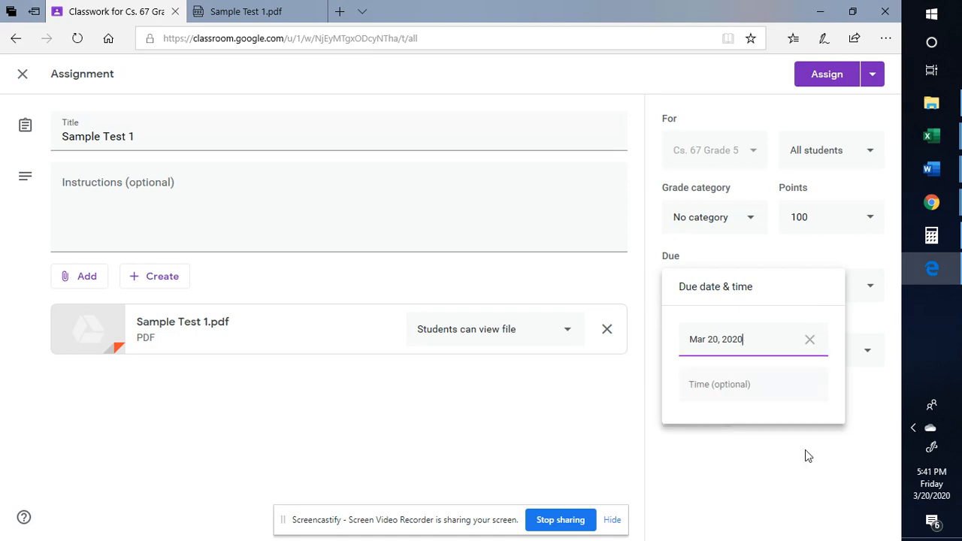
{"action": "left_click", "coordinate": [852, 427]}
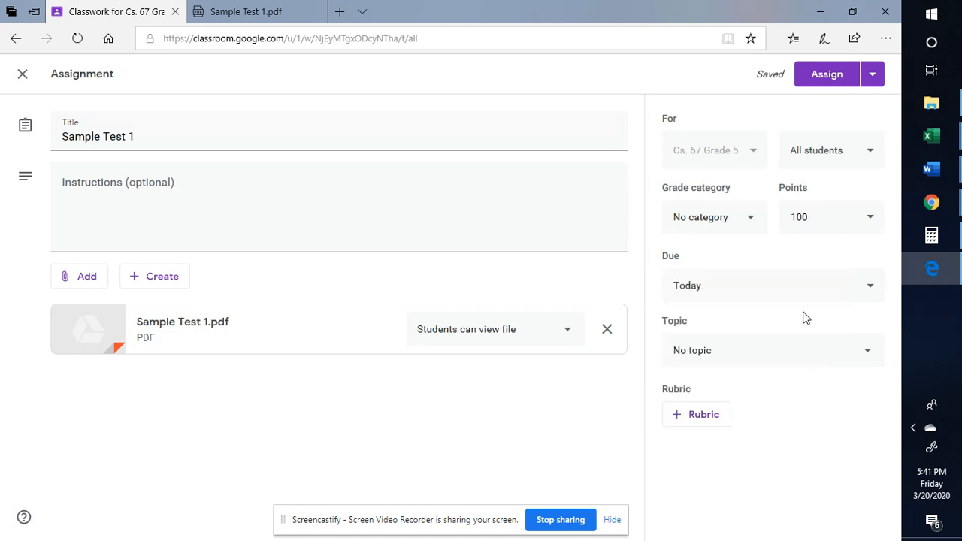
Step: Set the attached PDF to make a copy for each student and assign the work to the class
{"action": "left_click", "coordinate": [567, 346]}
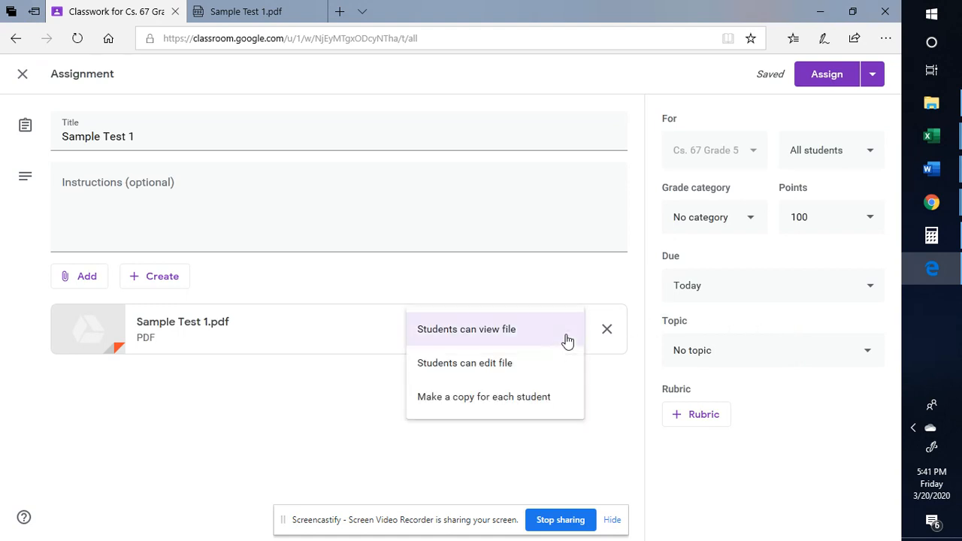
{"action": "left_click", "coordinate": [501, 399]}
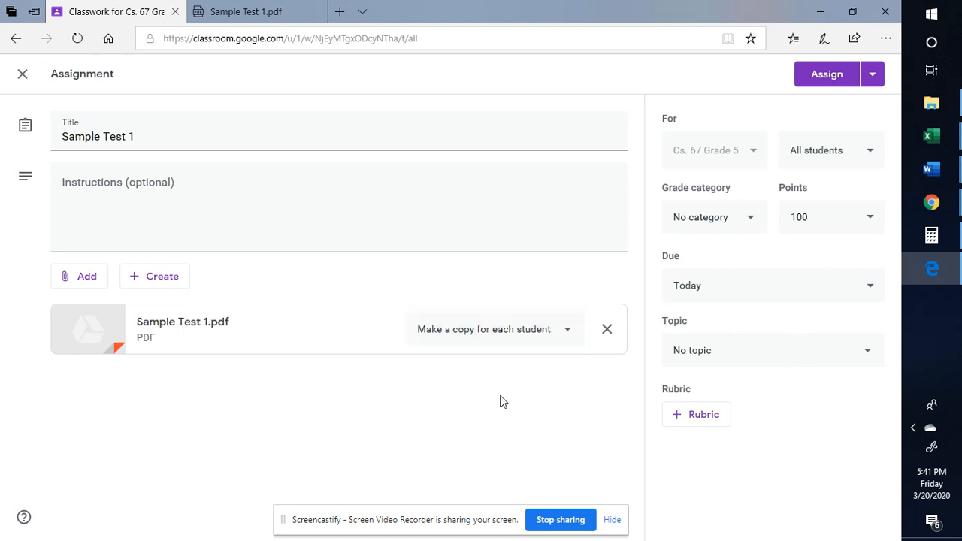
{"action": "left_click", "coordinate": [821, 78]}
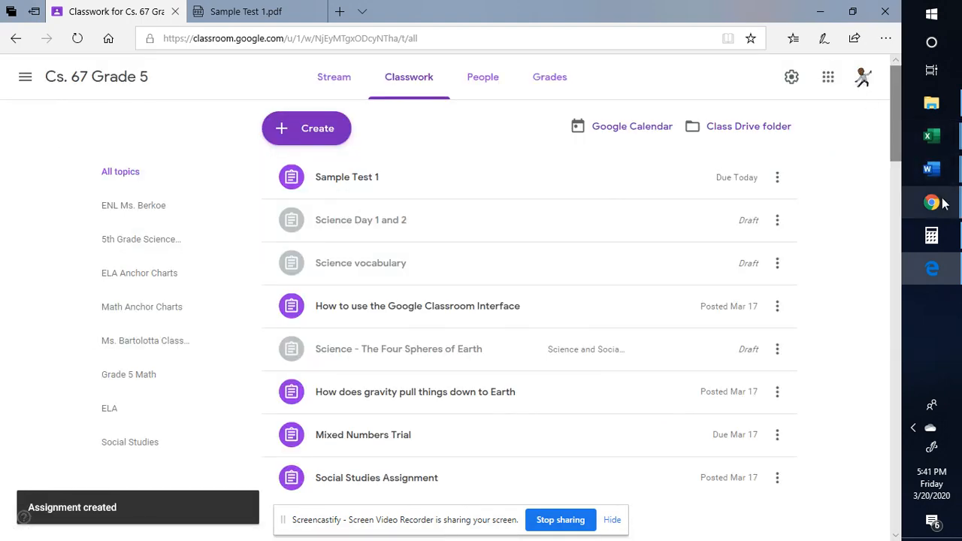
Step: Switch to the student's classroom in Chrome and open the PDF copy attached to the Sample Test 1 assignment
{"action": "mouse_move", "coordinate": [945, 203]}
{"action": "left_click", "coordinate": [887, 193]}
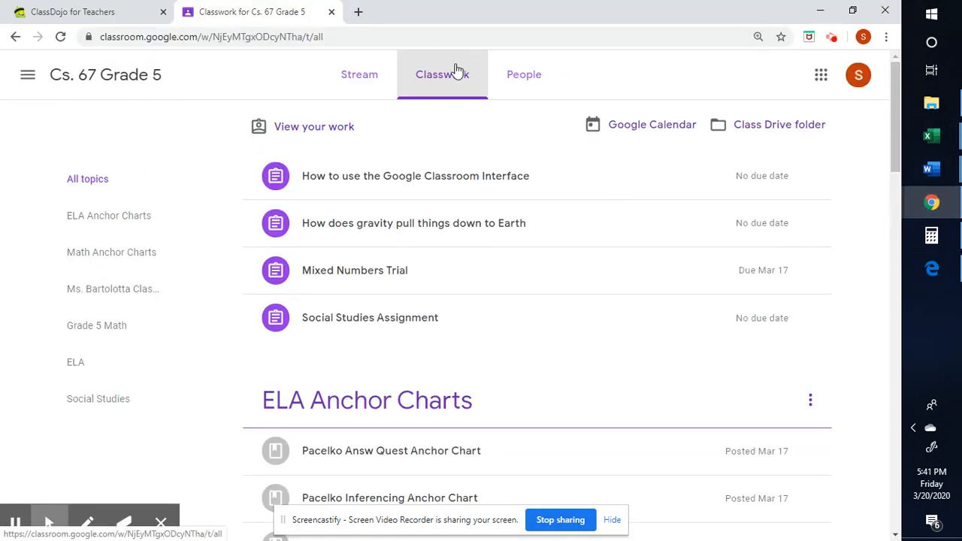
{"action": "left_click", "coordinate": [347, 187]}
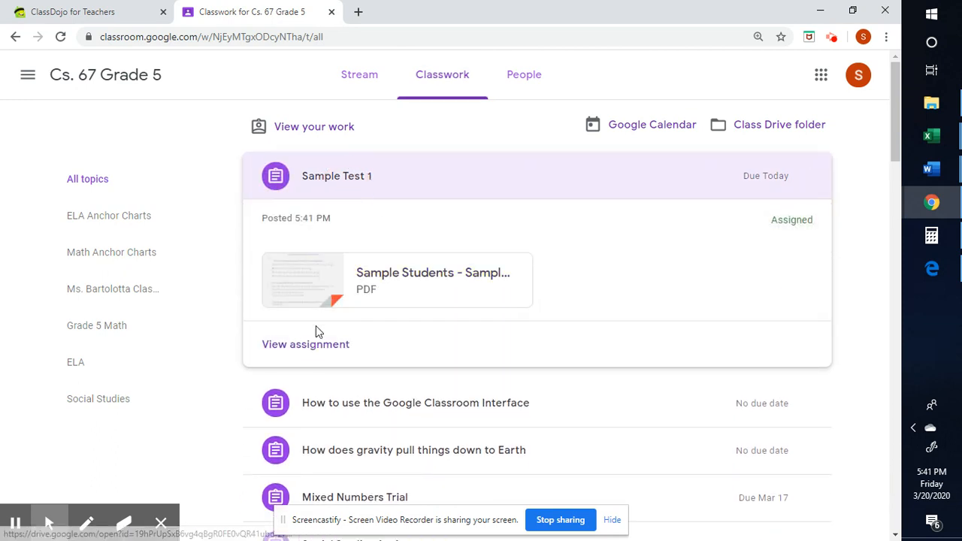
{"action": "left_click", "coordinate": [315, 344]}
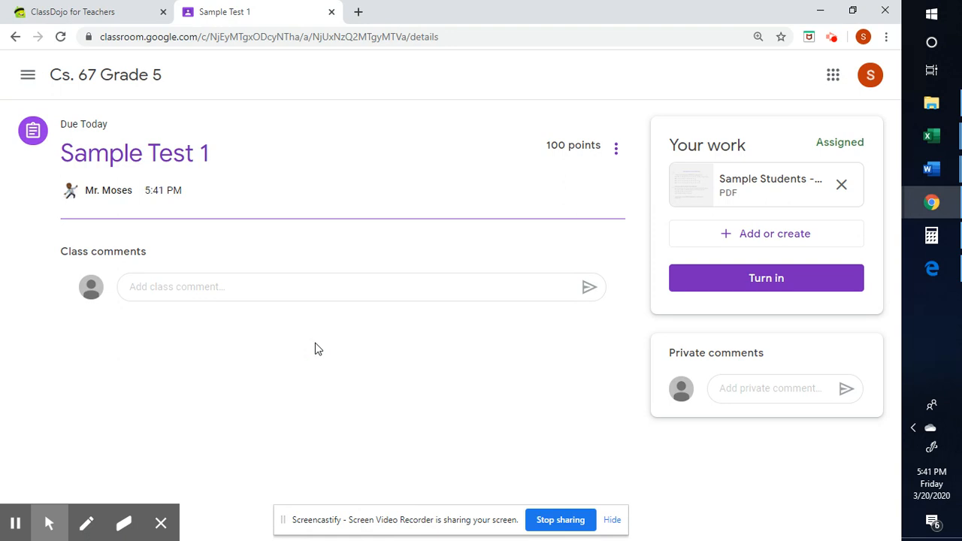
{"action": "left_click", "coordinate": [738, 181]}
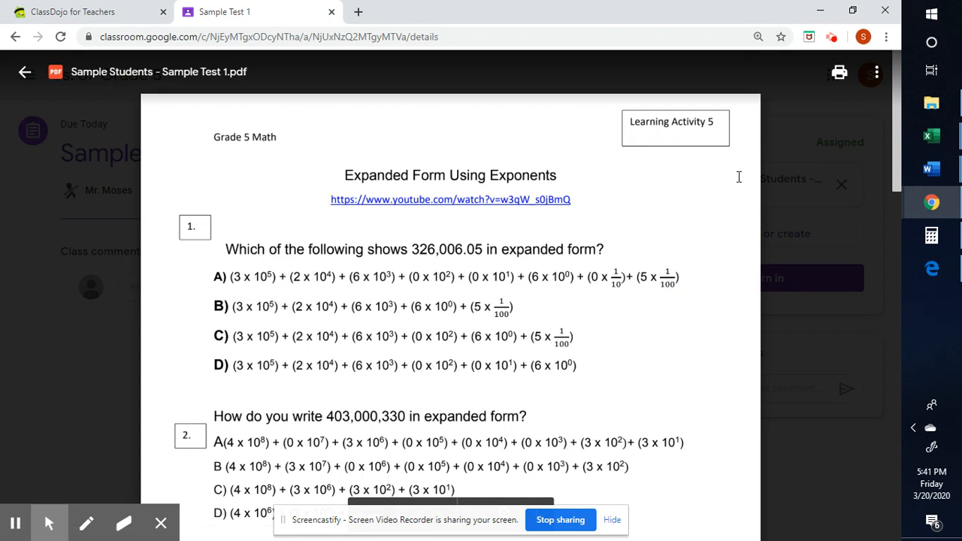
Step: Open the student's PDF copy in a new window and load it in DocHub for editing
{"action": "left_click", "coordinate": [877, 73]}
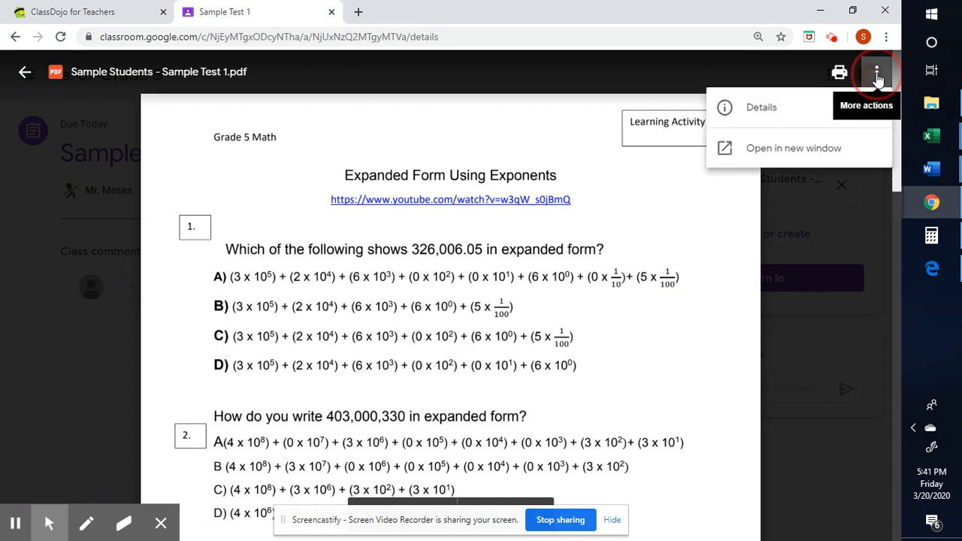
{"action": "left_click", "coordinate": [784, 161]}
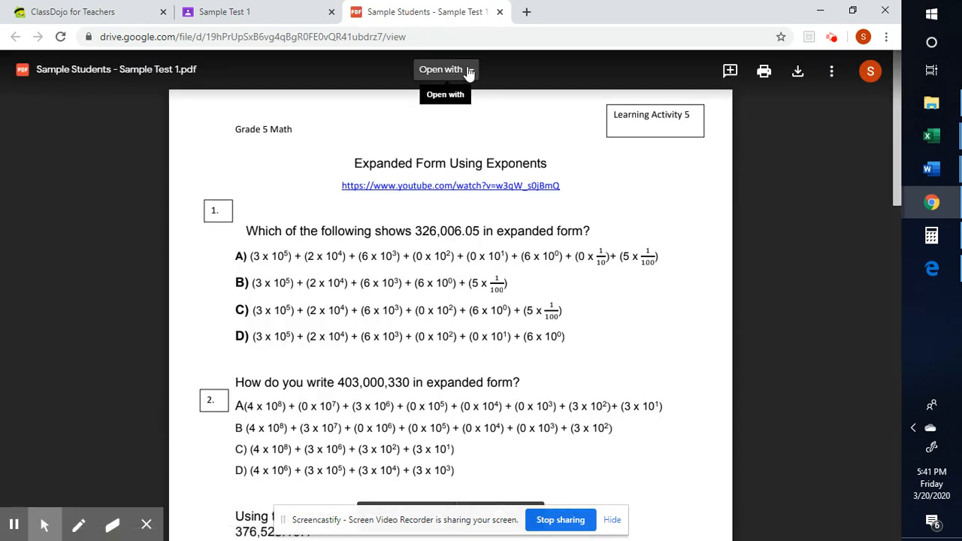
{"action": "left_click", "coordinate": [469, 70]}
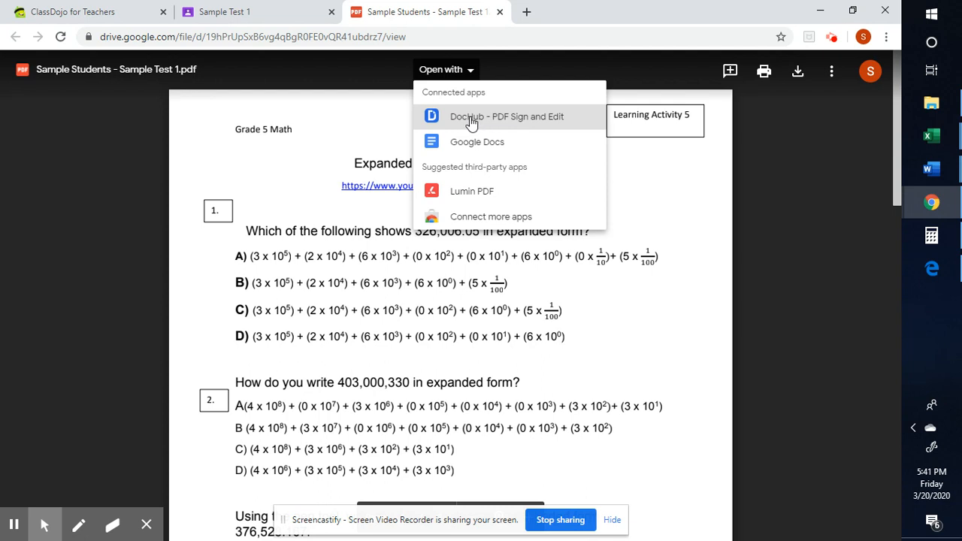
{"action": "left_click", "coordinate": [529, 118]}
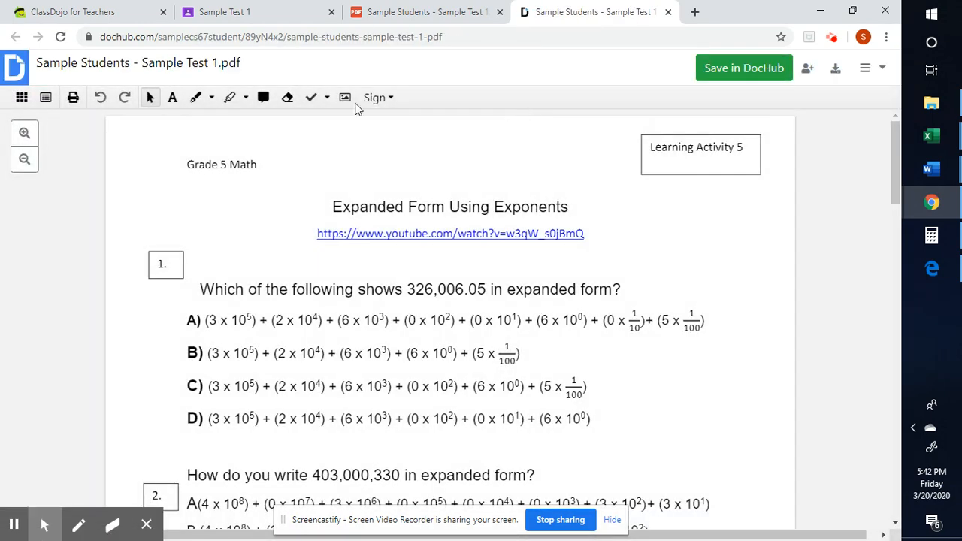
Step: Mark the page with the freehand drawing tool just beside answer A of question 1
{"action": "left_click", "coordinate": [195, 99]}
{"action": "left_click", "coordinate": [168, 328]}
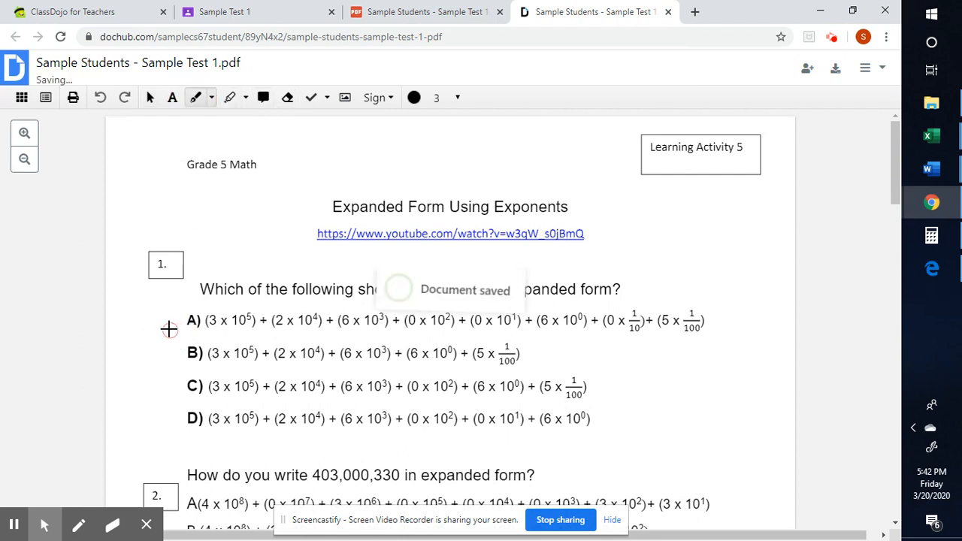
{"action": "mouse_move", "coordinate": [183, 336]}
{"action": "left_mouse_down"}
{"action": "mouse_move", "coordinate": [202, 362]}
{"action": "mouse_move", "coordinate": [185, 343]}
{"action": "left_mouse_up"}
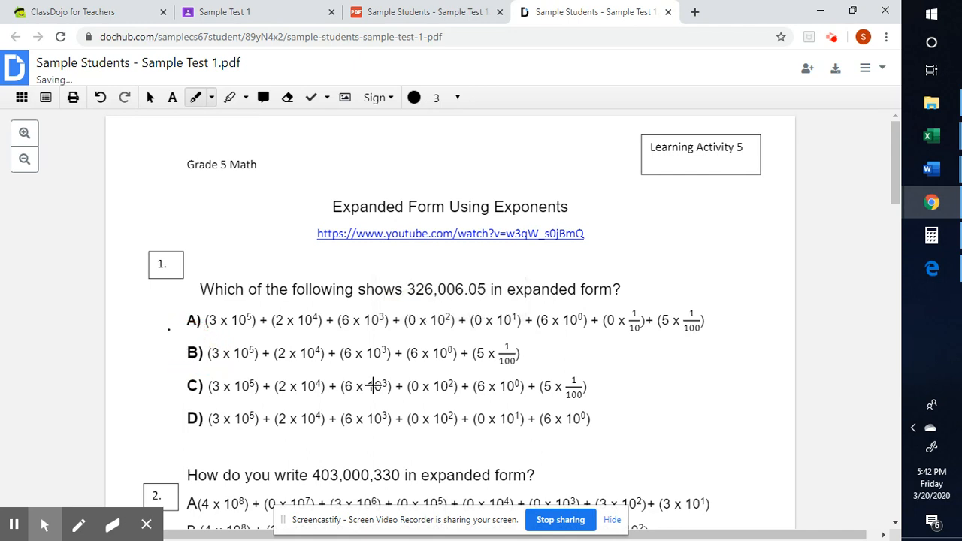
Step: Circle answer B of question 1 and handwrite "4x3=12" below the answer choices with the freehand drawing tool
{"action": "mouse_move", "coordinate": [581, 437]}
{"action": "left_mouse_down"}
{"action": "mouse_move", "coordinate": [584, 455]}
{"action": "mouse_move", "coordinate": [597, 454]}
{"action": "mouse_move", "coordinate": [593, 465]}
{"action": "mouse_move", "coordinate": [623, 448]}
{"action": "mouse_move", "coordinate": [612, 460]}
{"action": "mouse_move", "coordinate": [638, 453]}
{"action": "mouse_move", "coordinate": [645, 460]}
{"action": "mouse_move", "coordinate": [636, 468]}
{"action": "mouse_move", "coordinate": [672, 445]}
{"action": "mouse_move", "coordinate": [669, 460]}
{"action": "mouse_move", "coordinate": [680, 458]}
{"action": "mouse_move", "coordinate": [691, 435]}
{"action": "mouse_move", "coordinate": [692, 458]}
{"action": "mouse_move", "coordinate": [727, 445]}
{"action": "mouse_move", "coordinate": [738, 455]}
{"action": "left_mouse_up"}
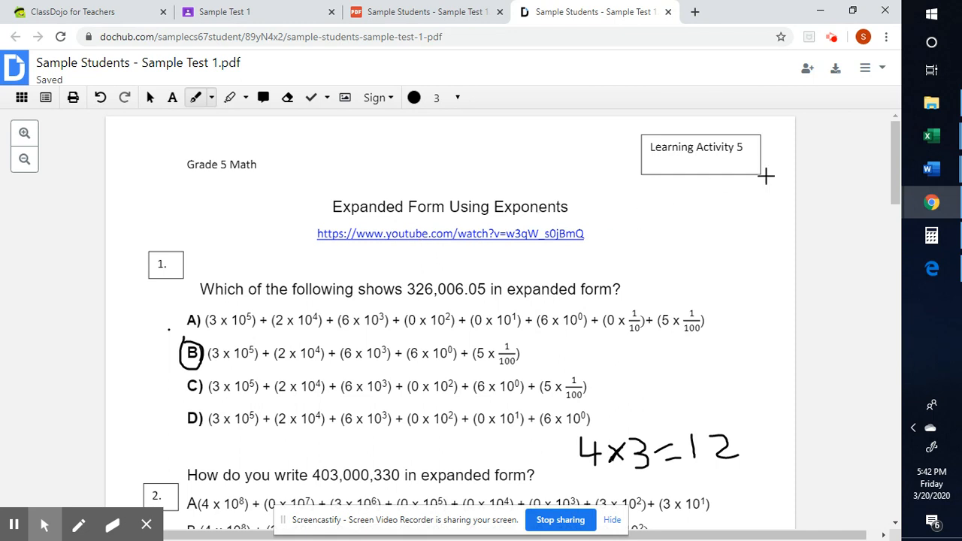
Step: Export the annotated PDF to Google Classroom by creating a share link and starting its upload
{"action": "left_click", "coordinate": [835, 71]}
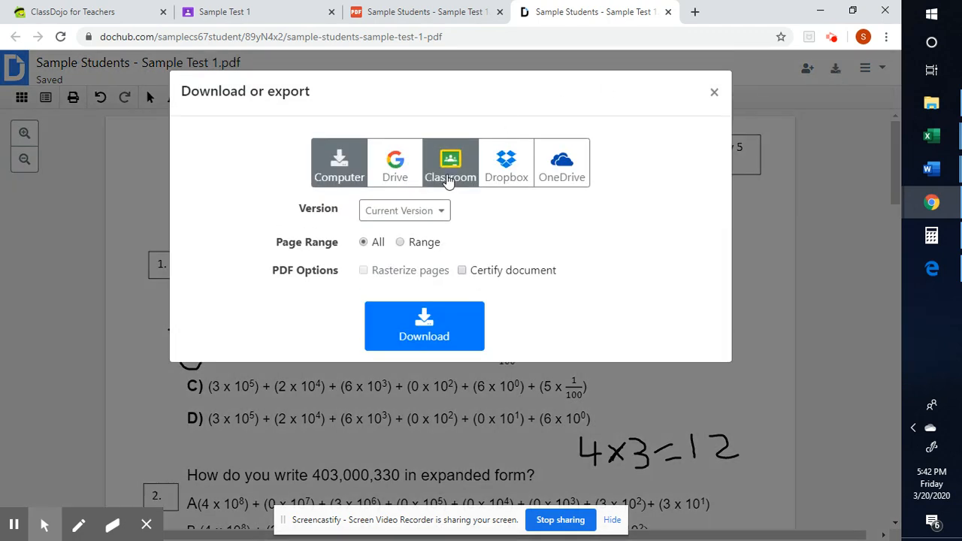
{"action": "left_click", "coordinate": [449, 179]}
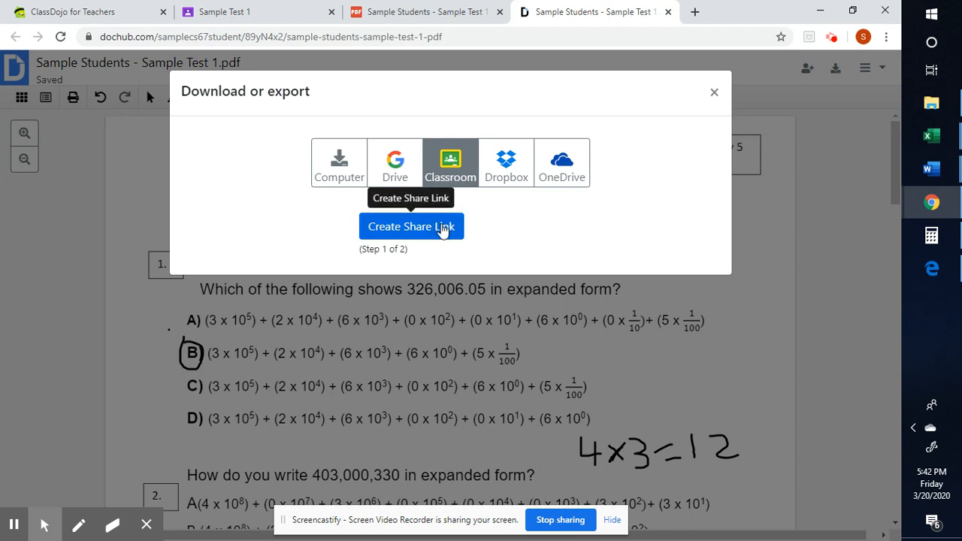
{"action": "left_click", "coordinate": [446, 230]}
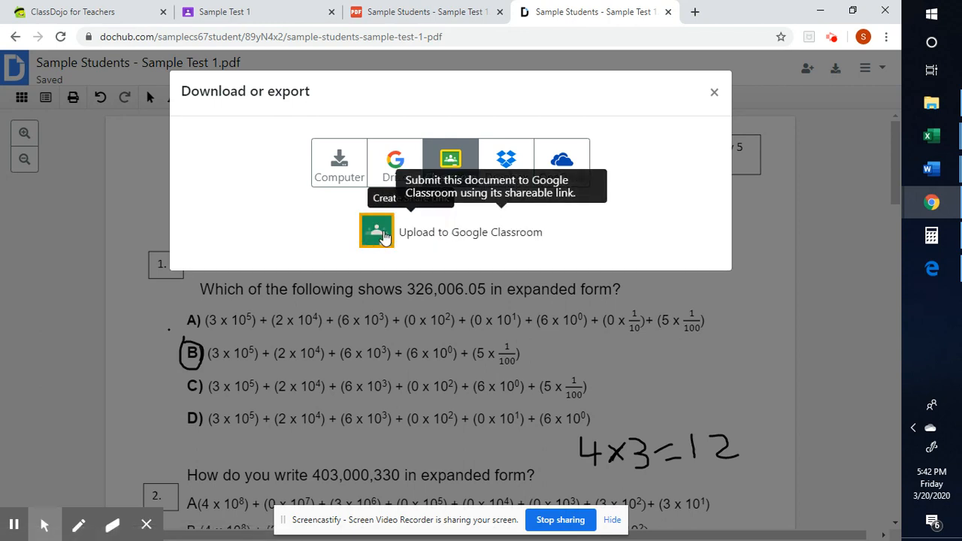
{"action": "left_click", "coordinate": [376, 230]}
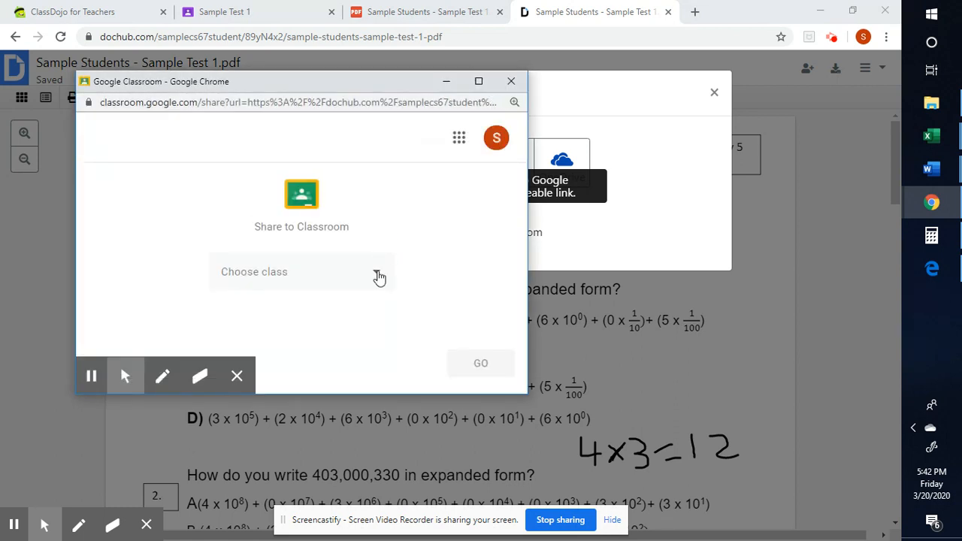
Step: Attach the shared link to the Sample Test 1 assignment in the Cs. 67 Grade 5 class
{"action": "left_click", "coordinate": [377, 274]}
{"action": "left_click", "coordinate": [306, 350]}
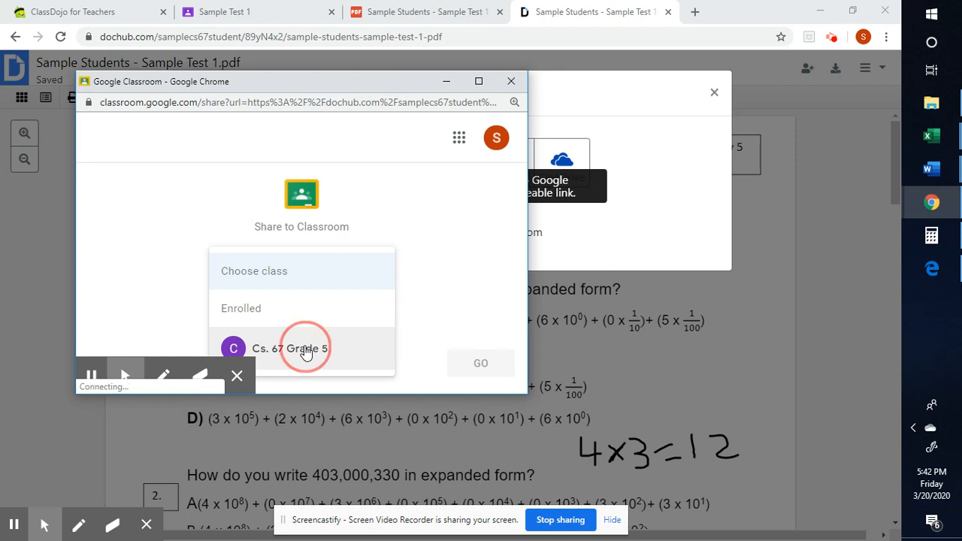
{"action": "left_click", "coordinate": [376, 346]}
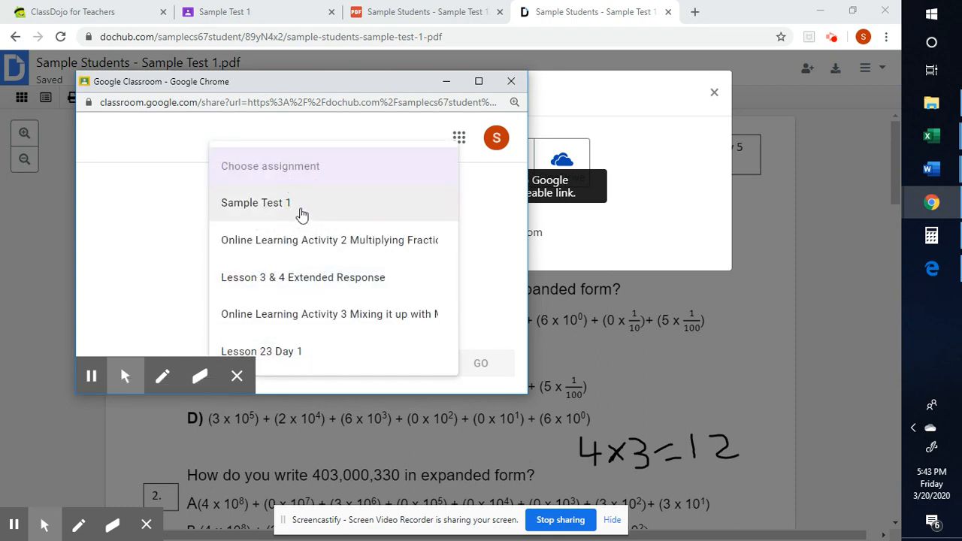
{"action": "left_click", "coordinate": [302, 215]}
{"action": "left_click", "coordinate": [460, 364]}
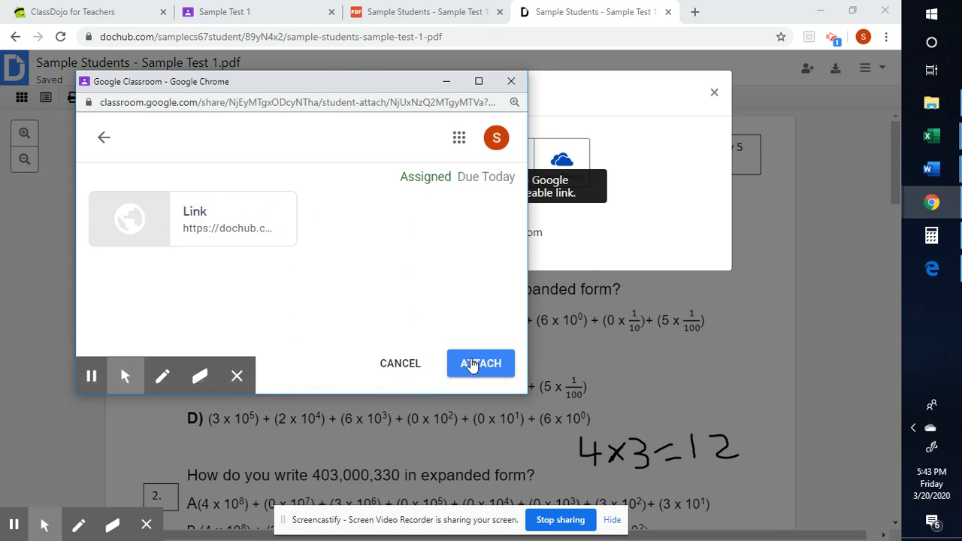
{"action": "left_click", "coordinate": [471, 364]}
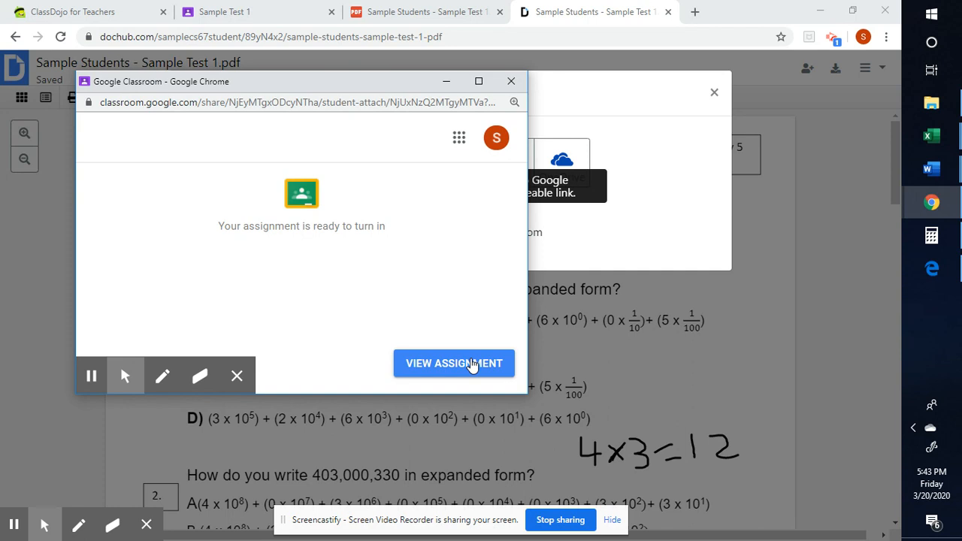
Step: View the Sample Test 1 assignment and turn in the student's work with both the PDF and the link
{"action": "left_click", "coordinate": [472, 364]}
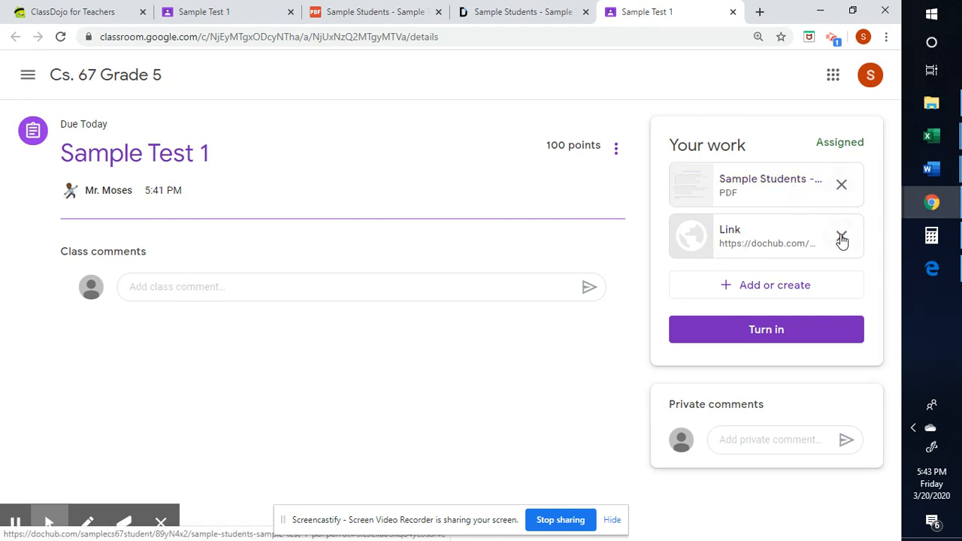
{"action": "left_click", "coordinate": [759, 335]}
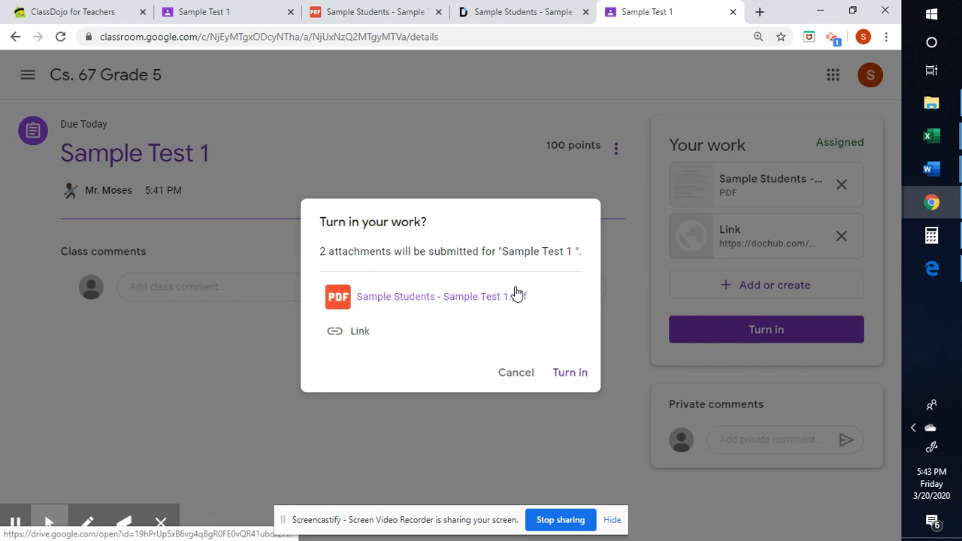
{"action": "left_click", "coordinate": [573, 374]}
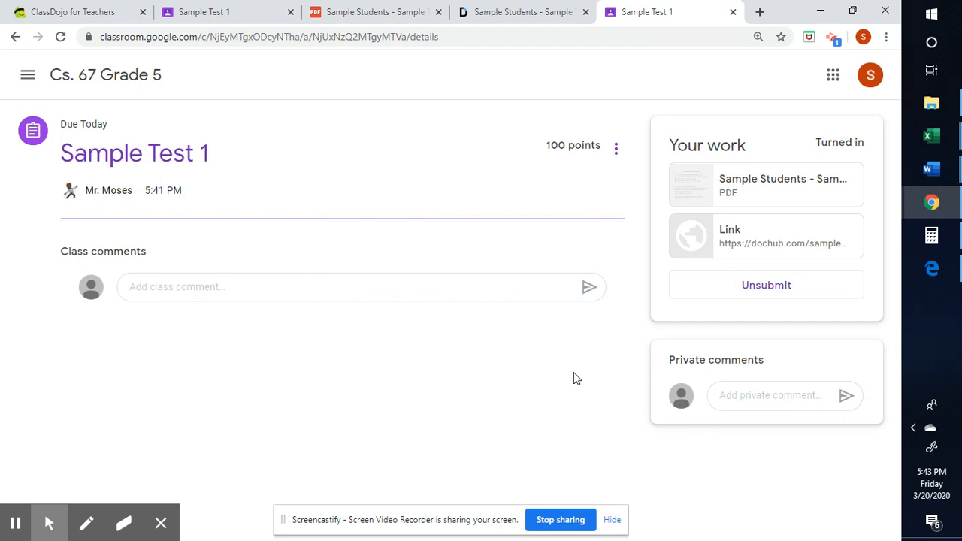
Step: Switch to the teacher's classroom in Edge and open the DocHub link in the student's turned-in Sample Test 1 work
{"action": "left_click", "coordinate": [933, 271]}
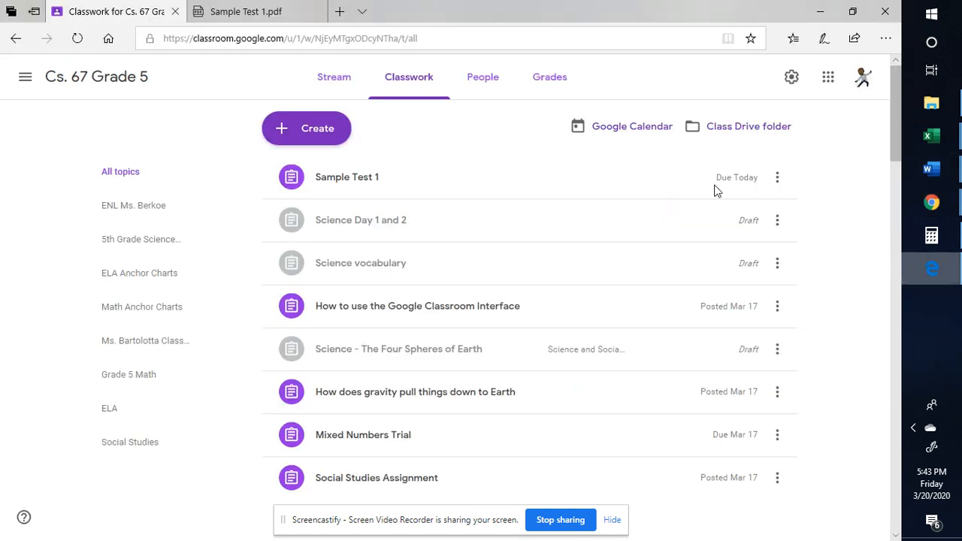
{"action": "left_click", "coordinate": [381, 177]}
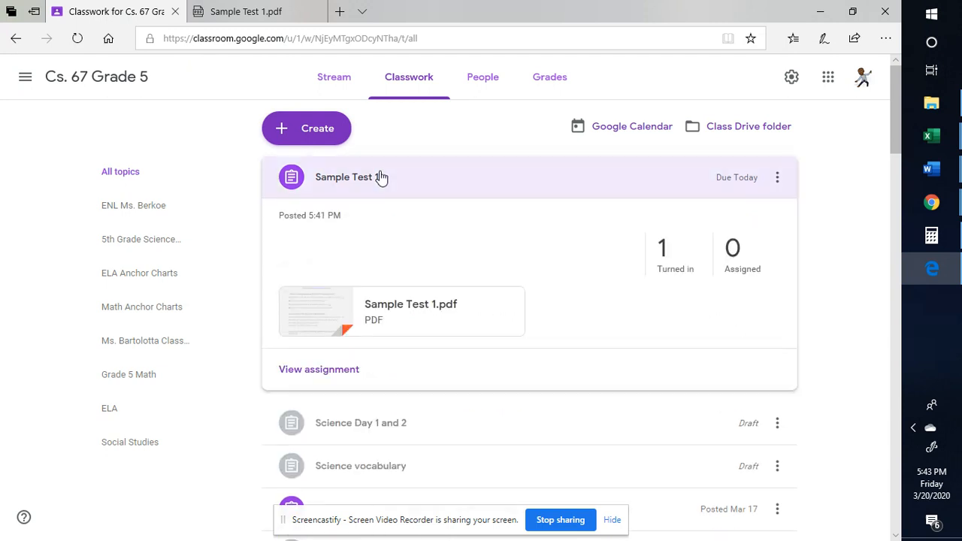
{"action": "left_click", "coordinate": [665, 250]}
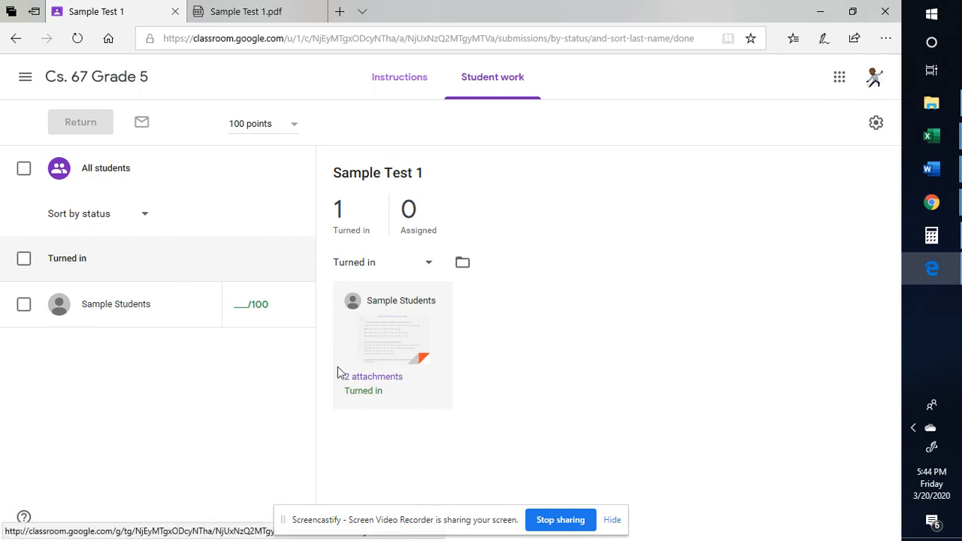
{"action": "left_click", "coordinate": [115, 305]}
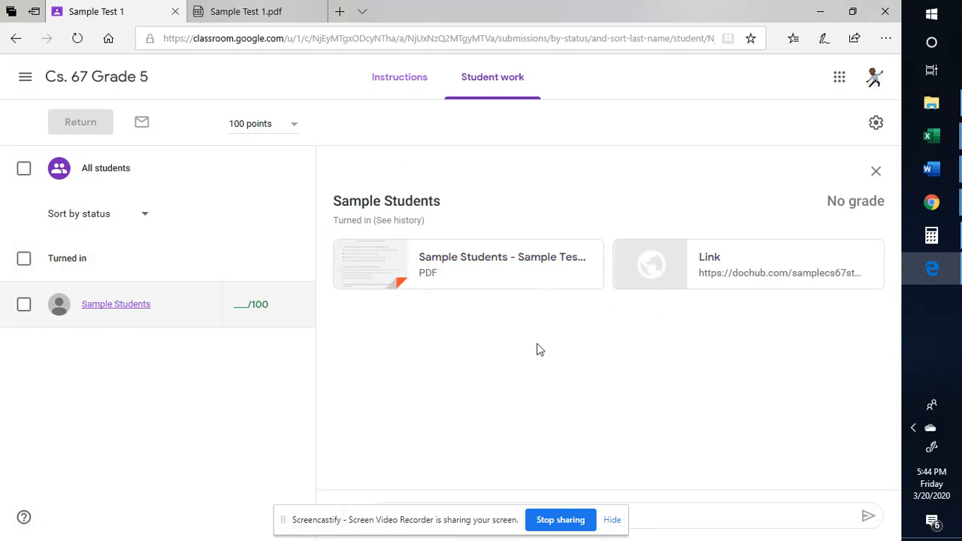
{"action": "left_click", "coordinate": [710, 260]}
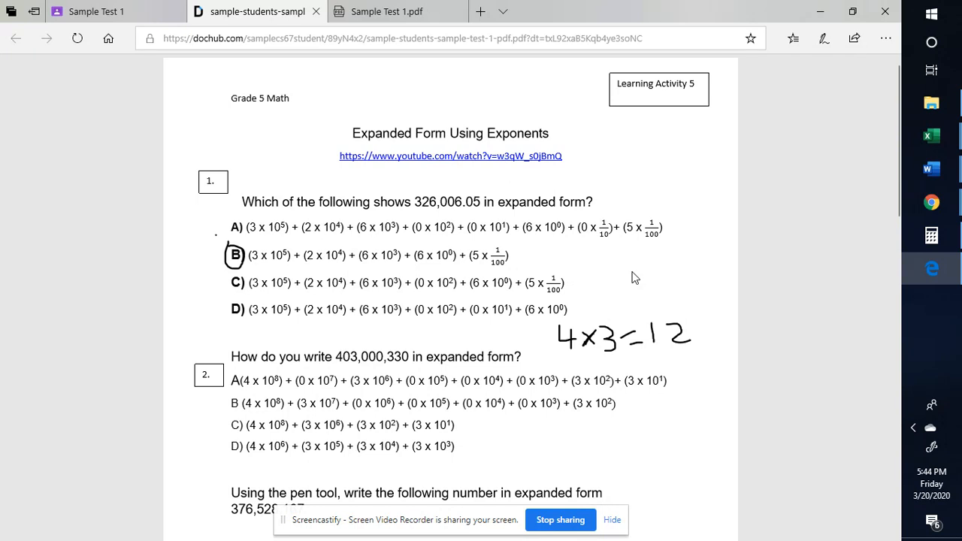
Step: Go back to the student work page and grade the student's submission 100 out of 100
{"action": "left_click", "coordinate": [90, 14]}
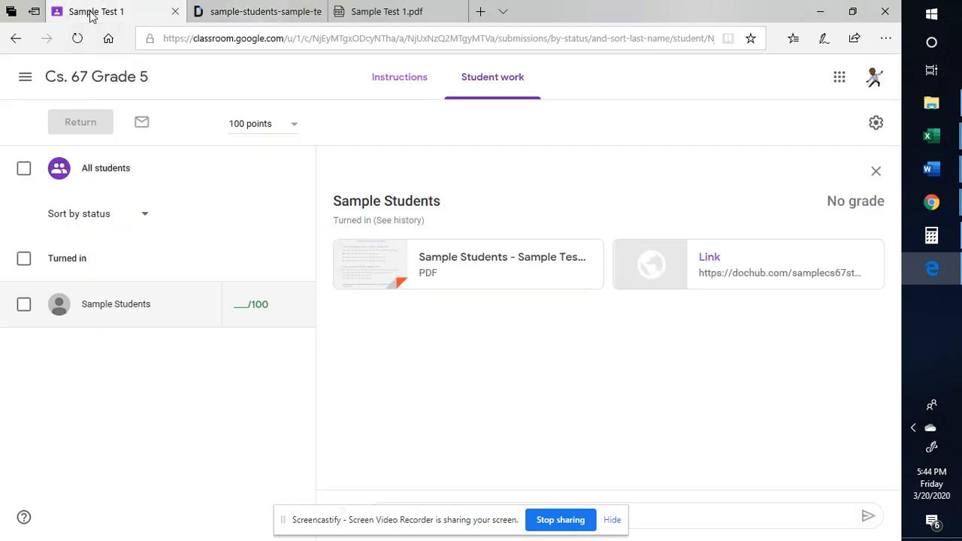
{"action": "left_click", "coordinate": [246, 303]}
{"action": "type", "text": "100"}
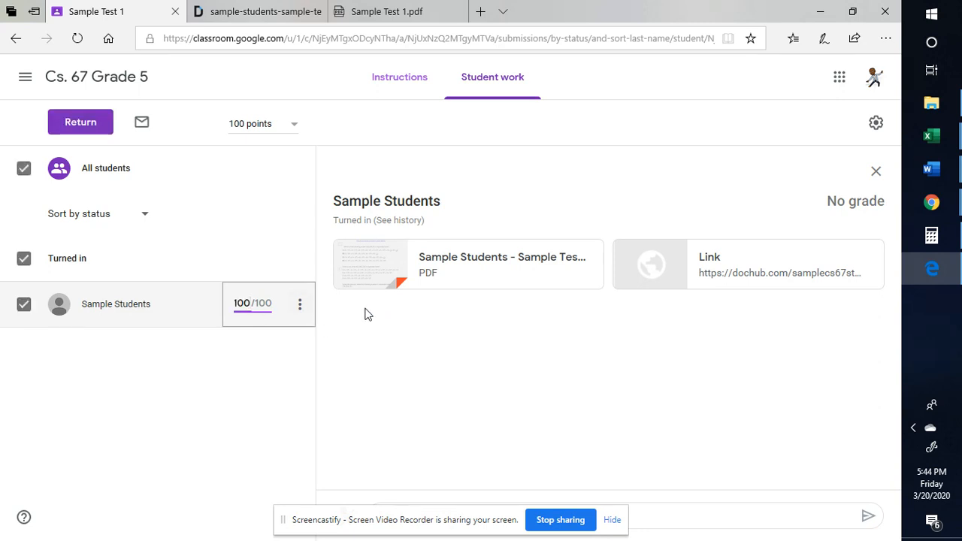
{"action": "left_click", "coordinate": [453, 331]}
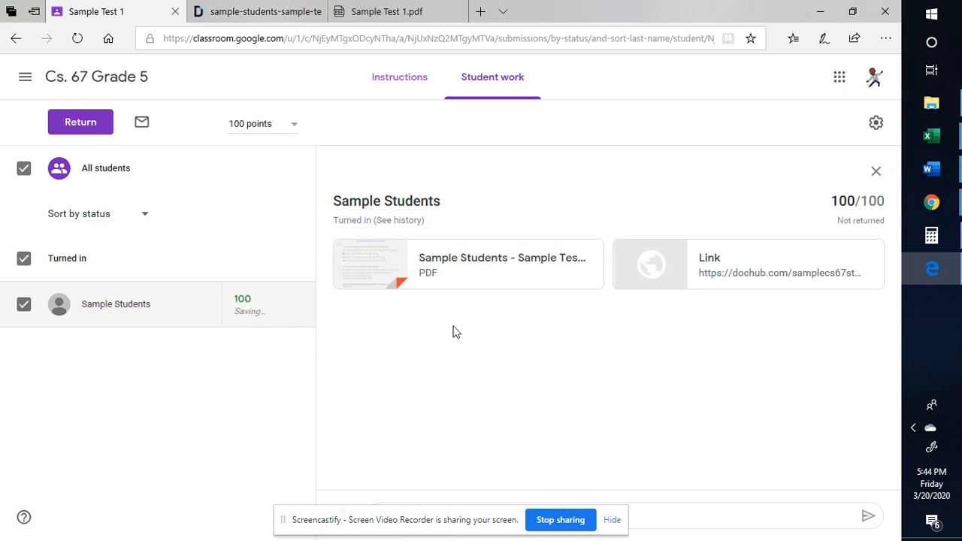
Step: Return the graded work to the student with the private comment "Nice Job."
{"action": "left_click", "coordinate": [305, 306]}
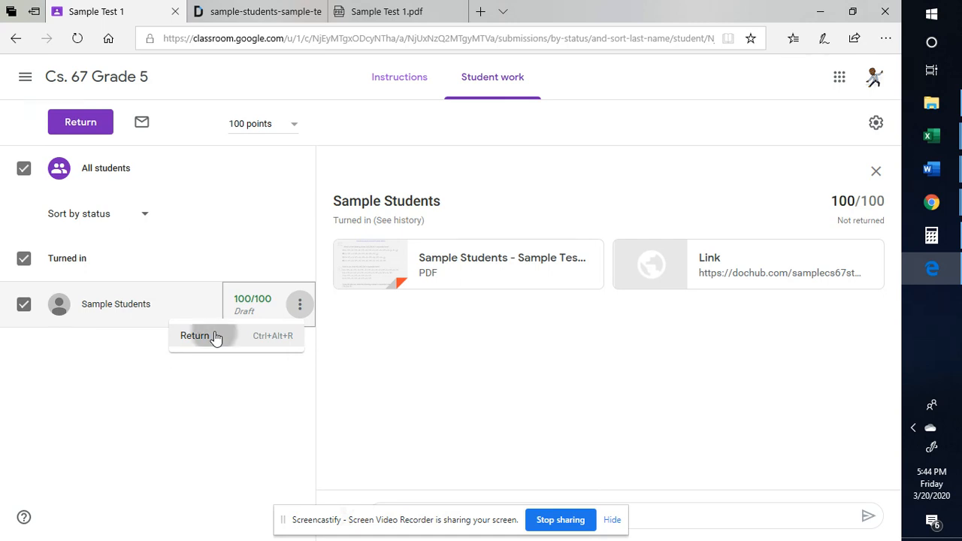
{"action": "left_click", "coordinate": [216, 338]}
{"action": "left_click", "coordinate": [439, 328]}
{"action": "type", "text": "Nice Job."}
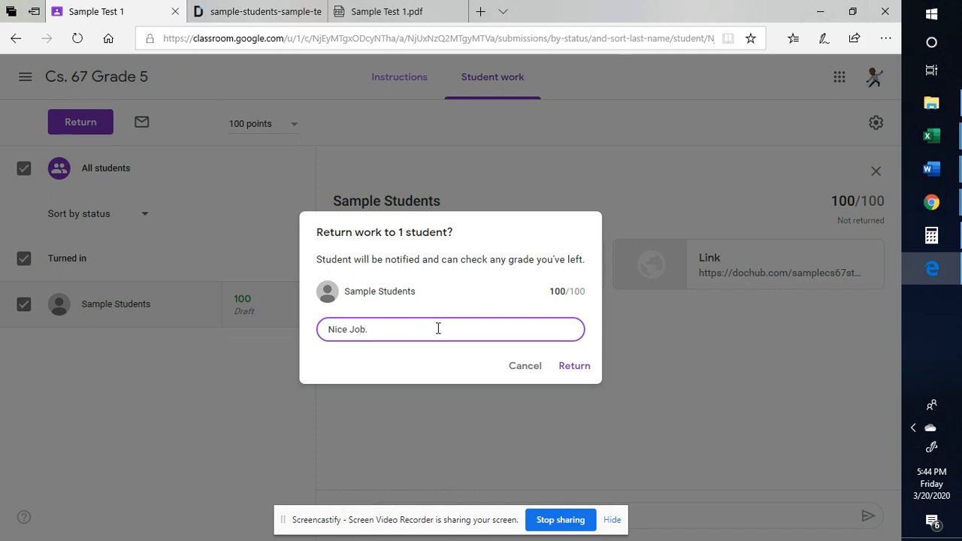
{"action": "left_click", "coordinate": [576, 369]}
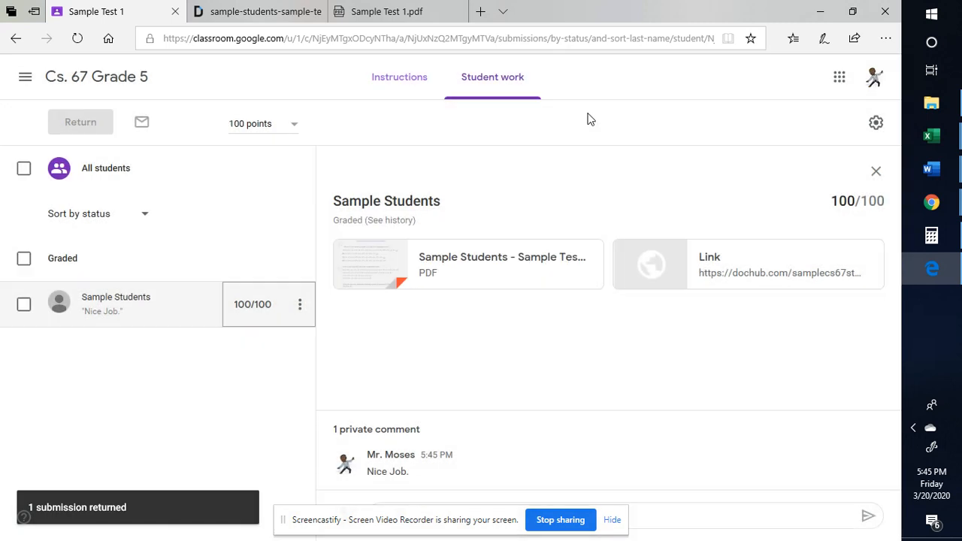
Step: Switch to the student's classroom in Chrome to check the returned grade and comment on Sample Test 1
{"action": "mouse_move", "coordinate": [929, 212]}
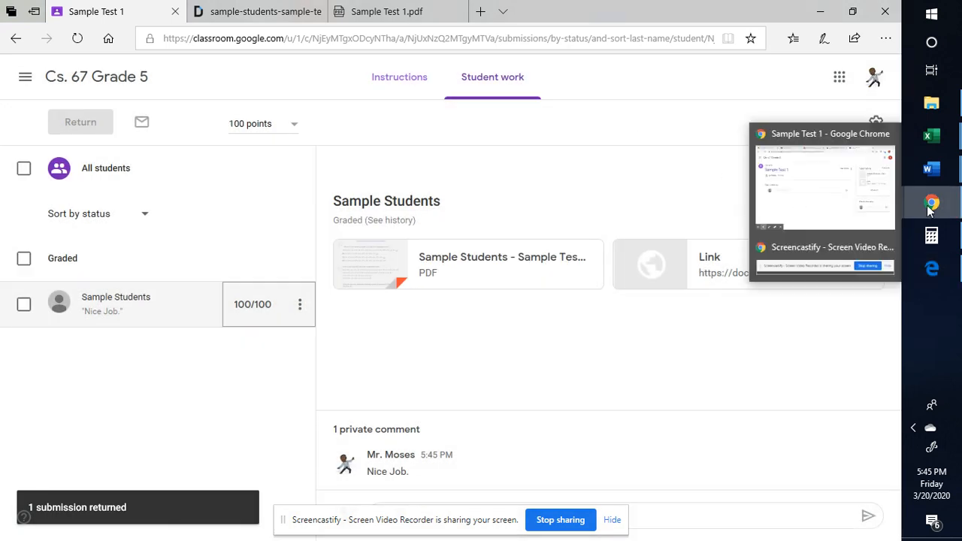
{"action": "left_click", "coordinate": [855, 194]}
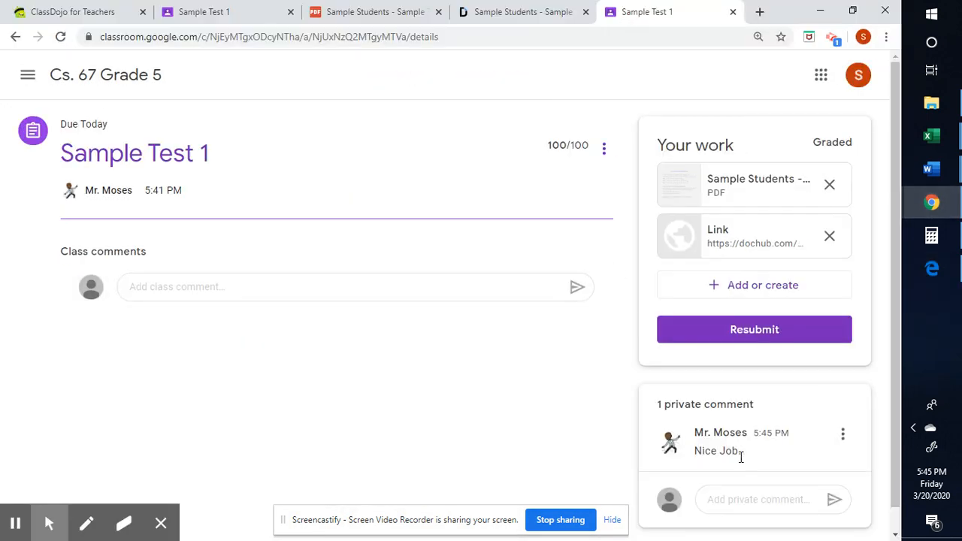